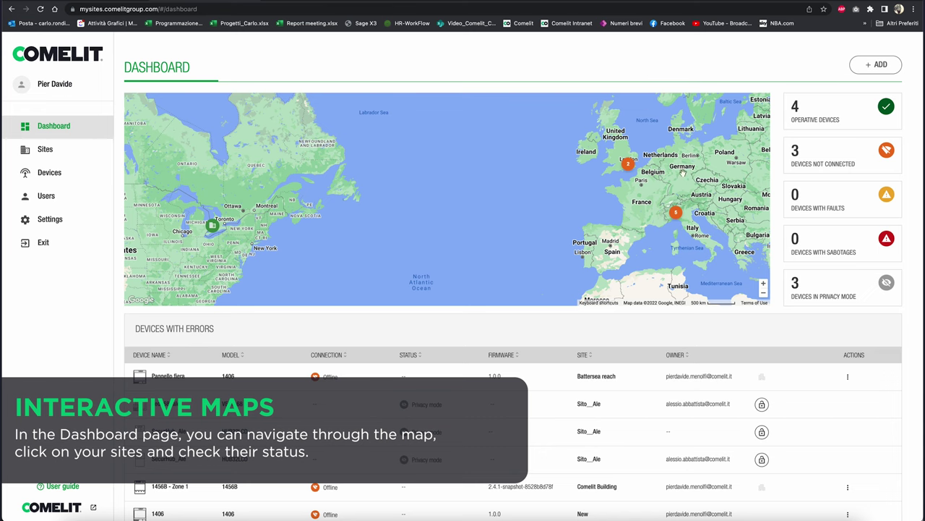
# Step: Zoom the map into northern Italy and Bergamo, showing the Casa vacanza and New site status cards
pyautogui.click(677, 213)
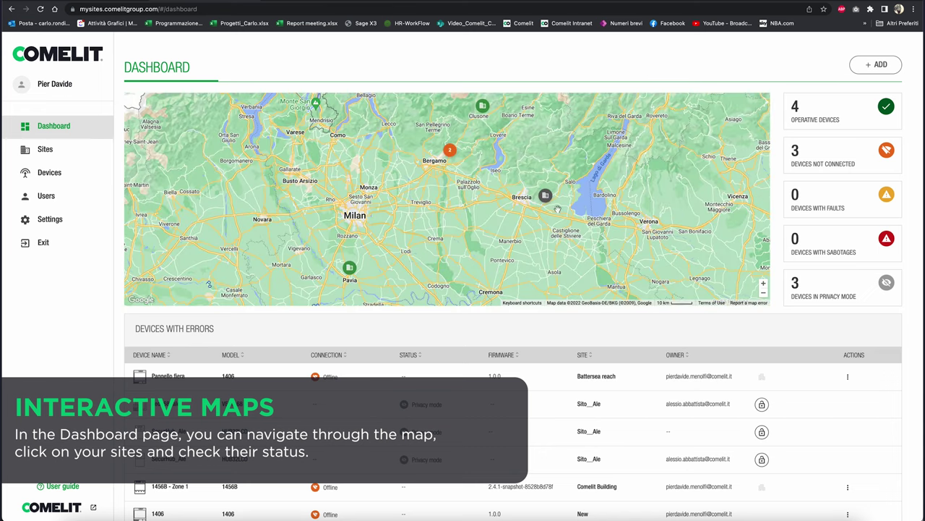
pyautogui.click(349, 269)
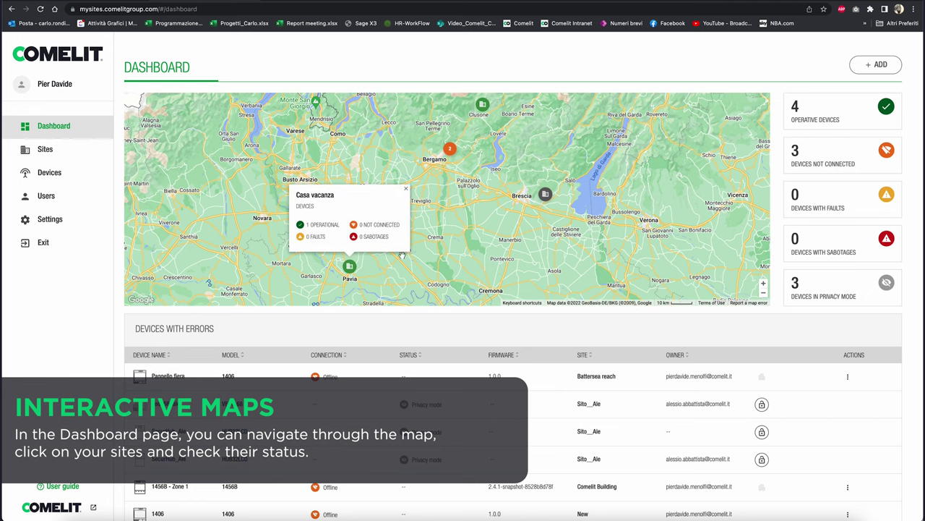
pyautogui.click(451, 149)
pyautogui.click(394, 233)
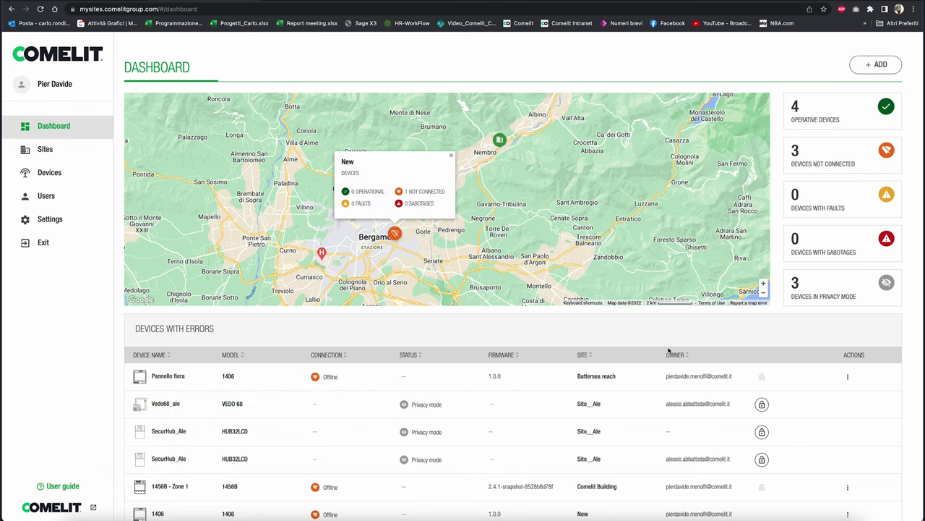
pyautogui.scroll(-3, 669, 351)
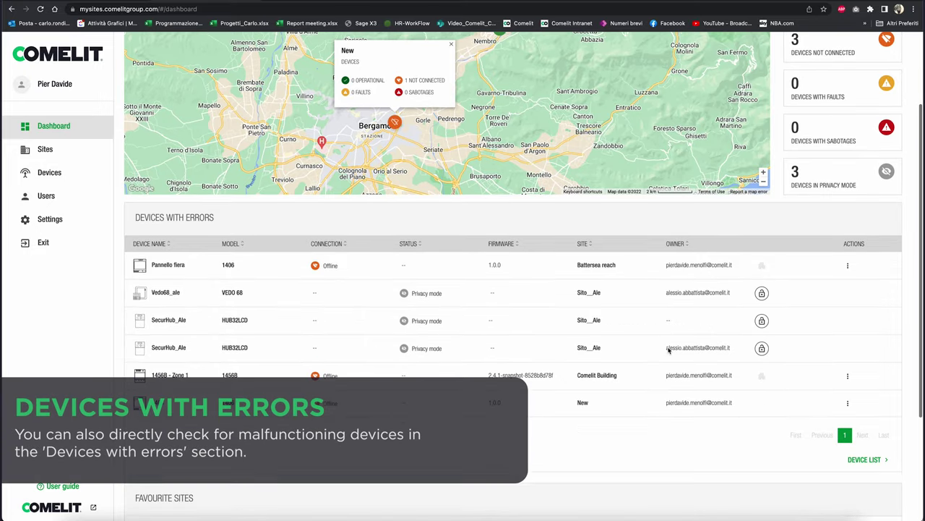
# Step: Scroll the dashboard down to the six devices with errors and four favourite sites
pyautogui.scroll(-1, 669, 350)
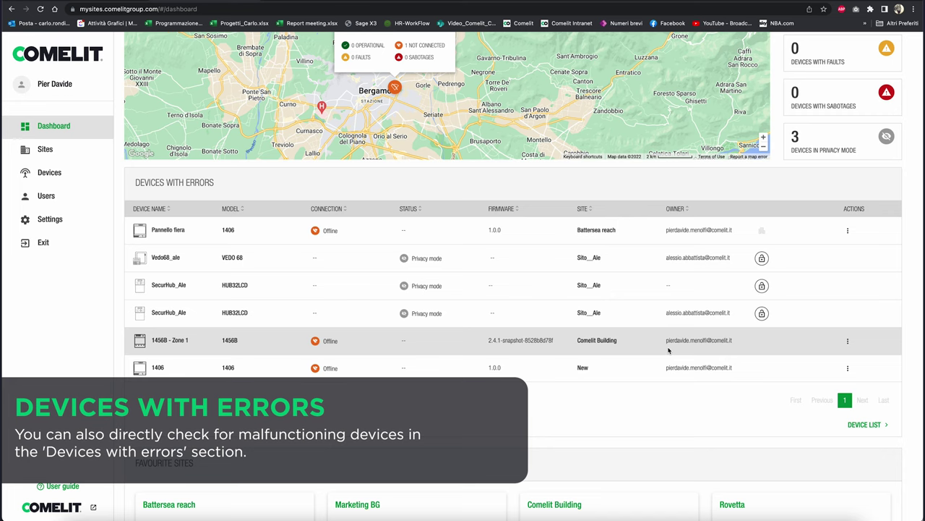
pyautogui.scroll(-3, 668, 350)
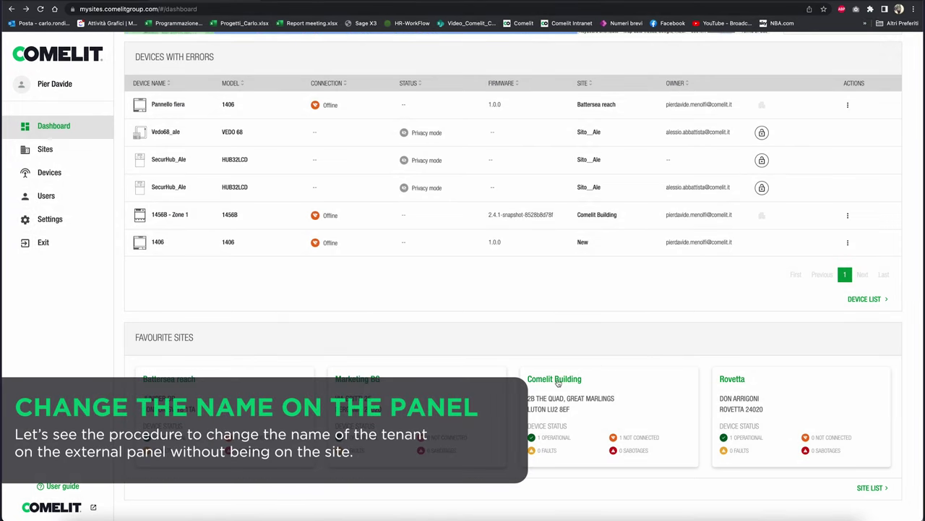
# Step: From favourite Comelit Building, open 1456B - Zone 2's apartment list and apartment 00000001
pyautogui.click(556, 379)
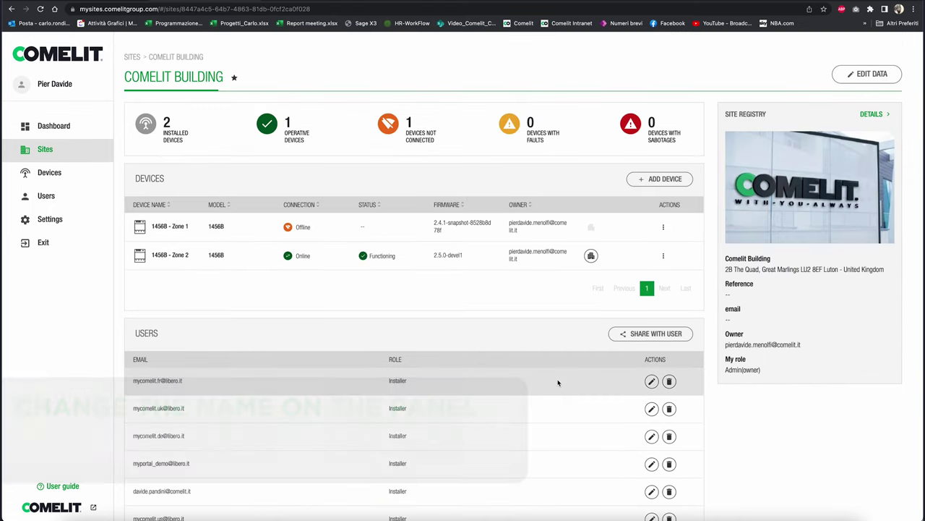
pyautogui.click(591, 256)
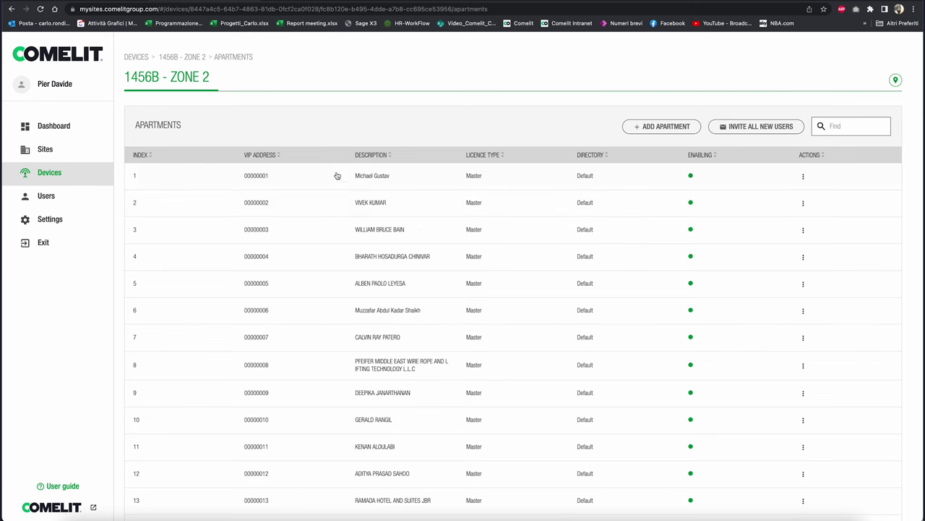
pyautogui.click(374, 176)
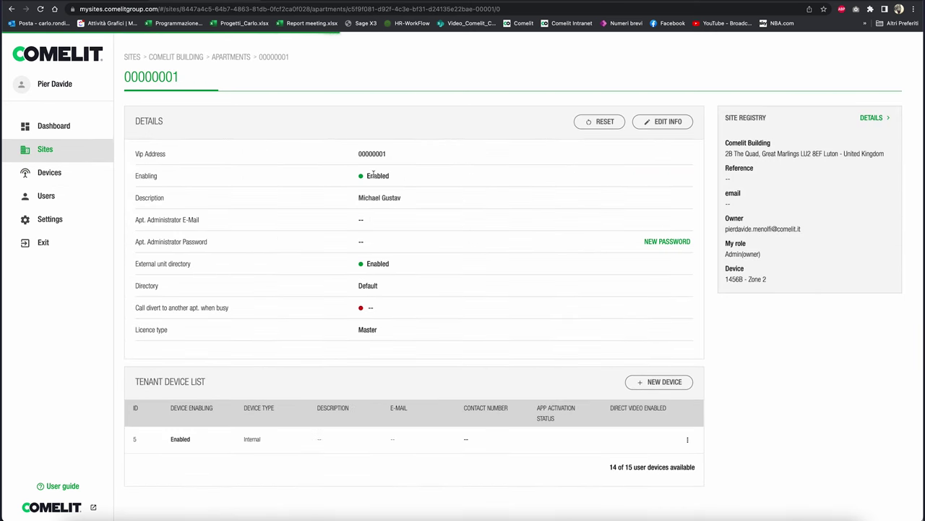
# Step: Replace apartment 00000001's description with the new tenant's full name and save it
pyautogui.click(663, 123)
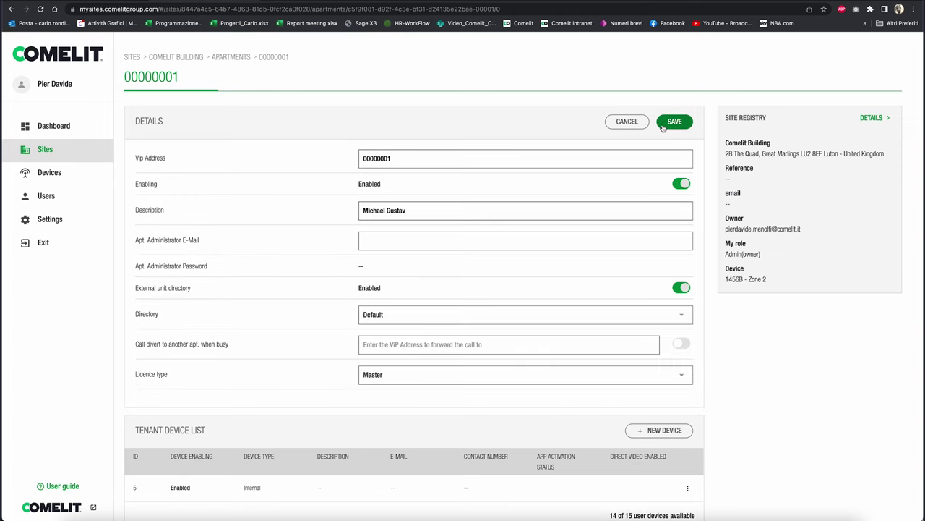
pyautogui.tripleClick(417, 215)
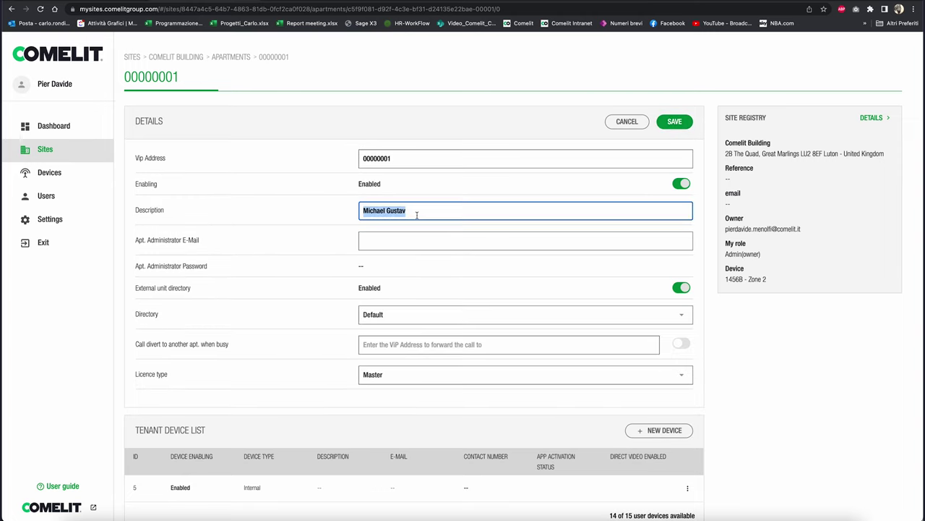
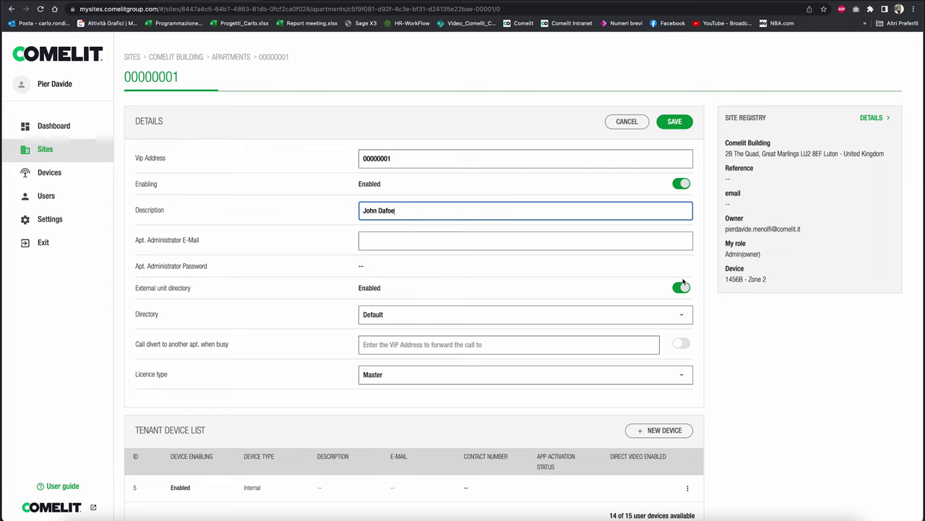
pyautogui.click(680, 121)
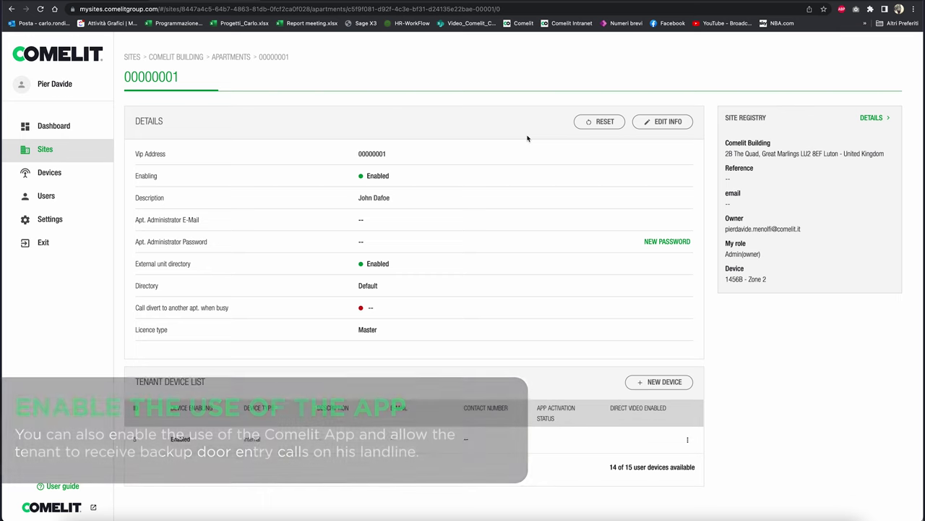
# Step: Start a new App tenant device, entering its description, the tenant's e-mail and directory name
pyautogui.click(651, 382)
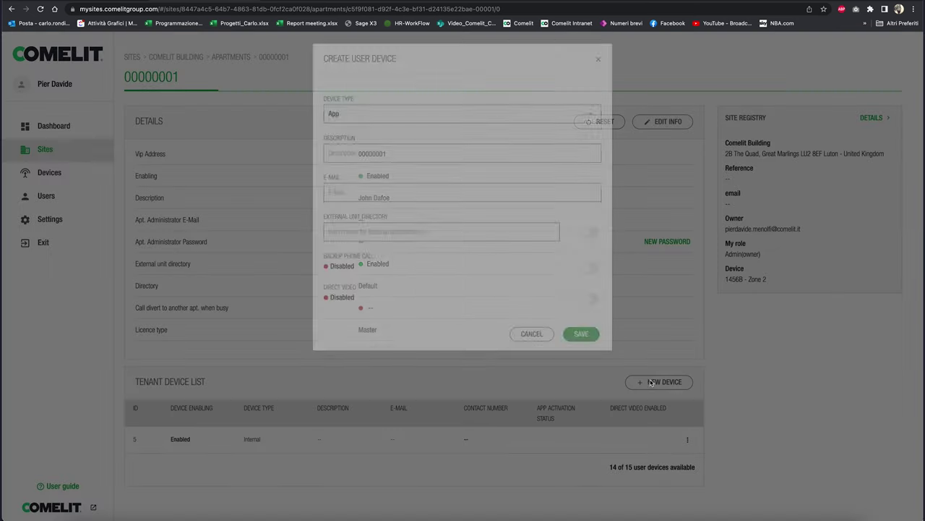
pyautogui.click(541, 125)
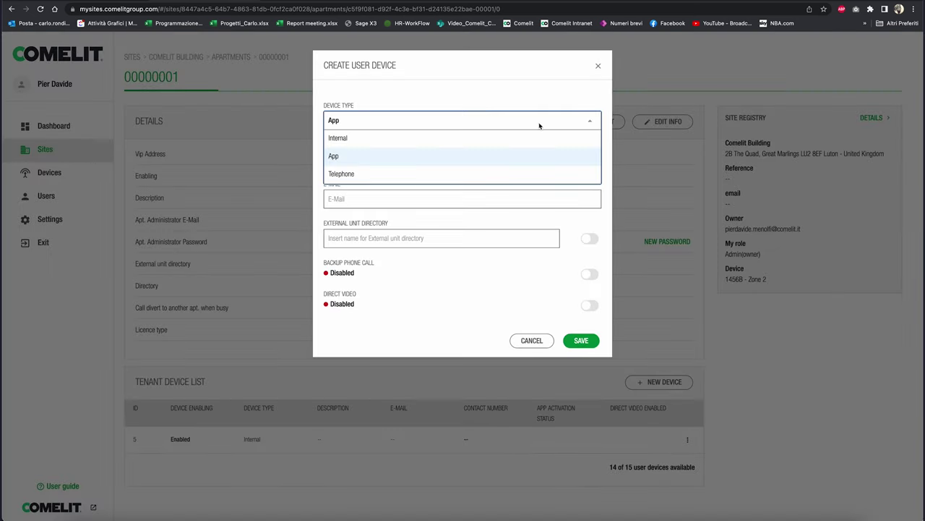
pyautogui.click(415, 156)
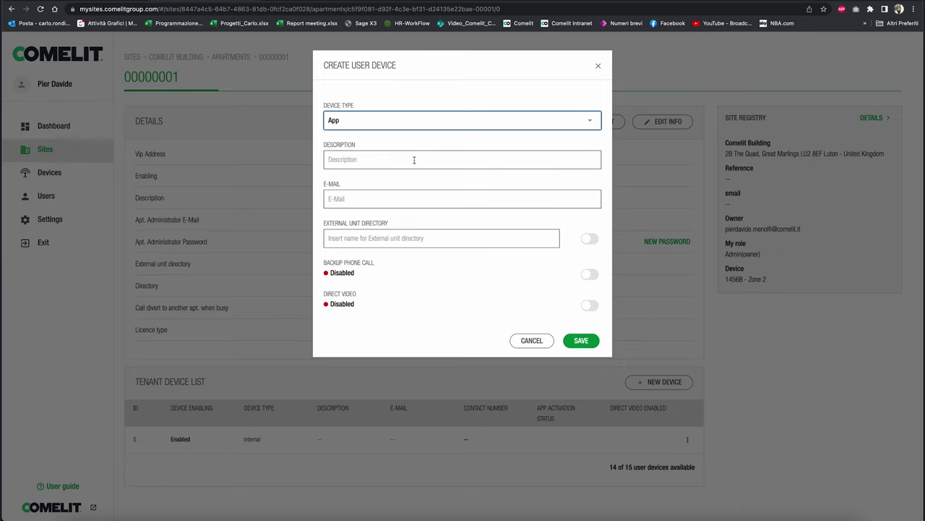
pyautogui.click(414, 160)
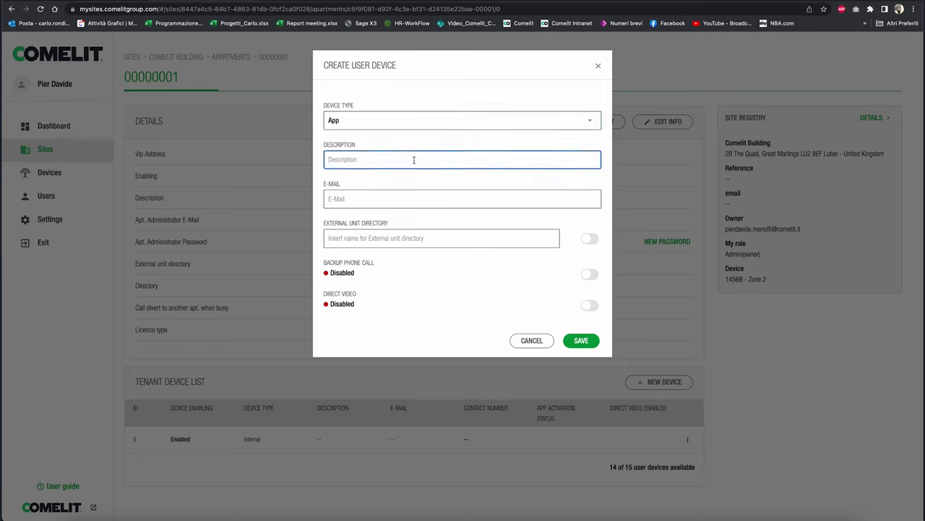
pyautogui.write('Dafoe App')
pyautogui.click(397, 197)
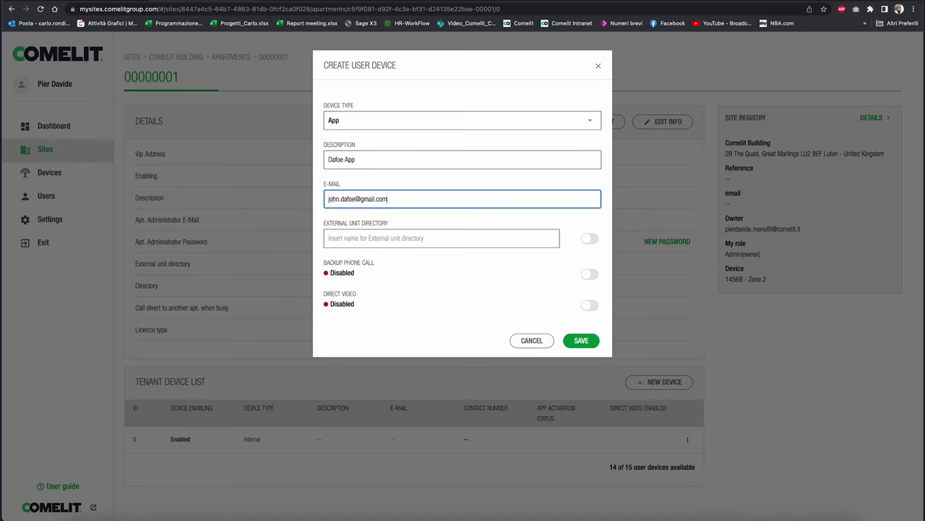
pyautogui.click(397, 238)
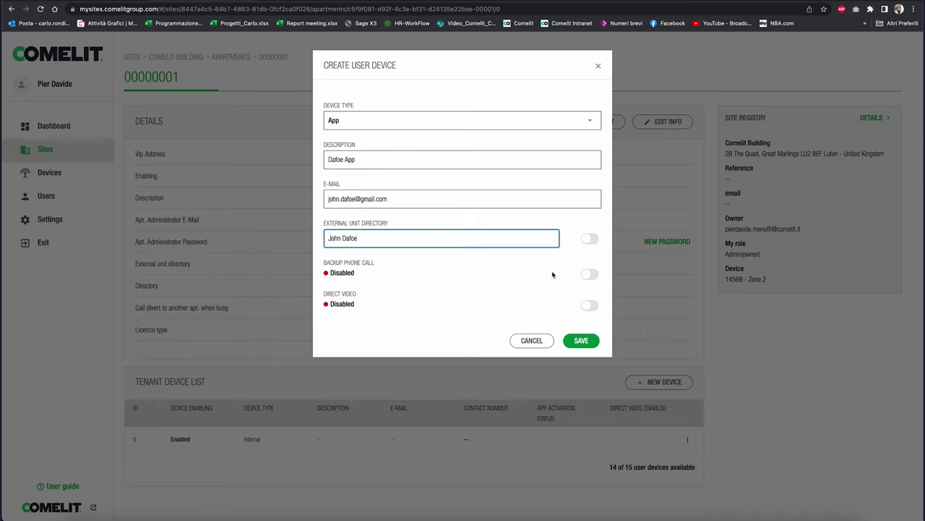
# Step: Enable Backup Phone Call with the tenant's phone number and Direct Video, then save the device
pyautogui.click(588, 276)
pyautogui.click(538, 305)
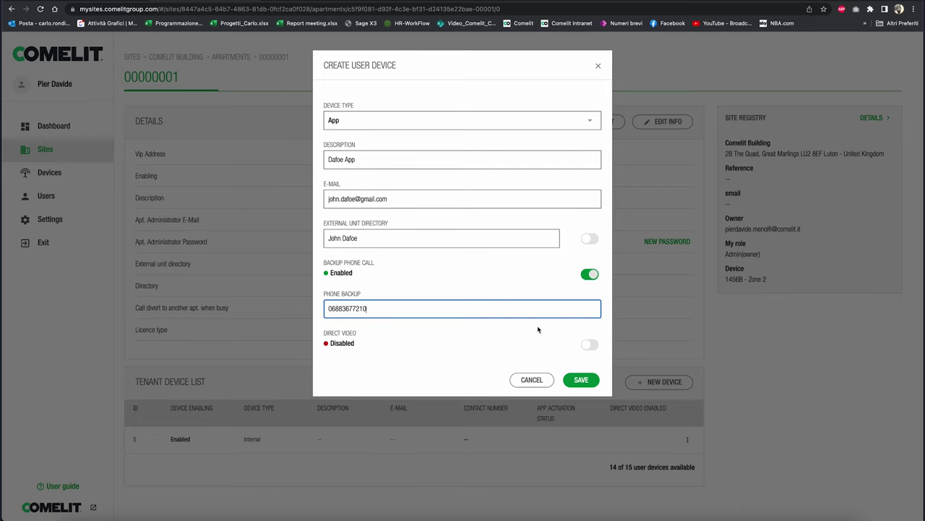
pyautogui.click(591, 347)
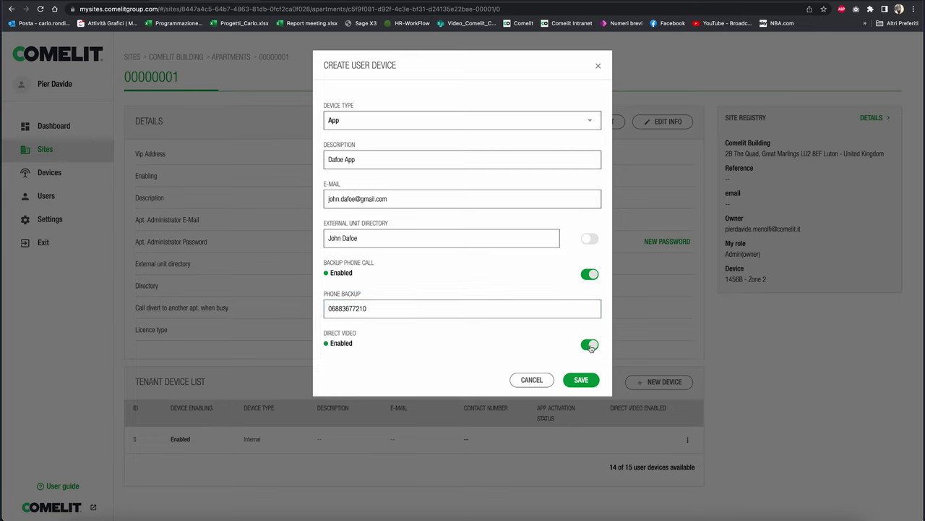
pyautogui.click(582, 380)
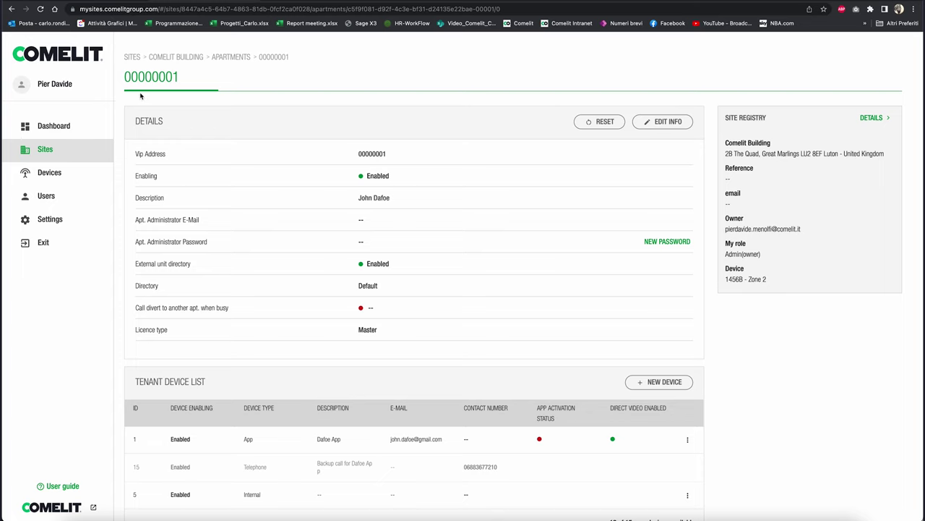
# Step: From the Comelit Building apartments list, confirm sending invitations to all new users
pyautogui.click(222, 63)
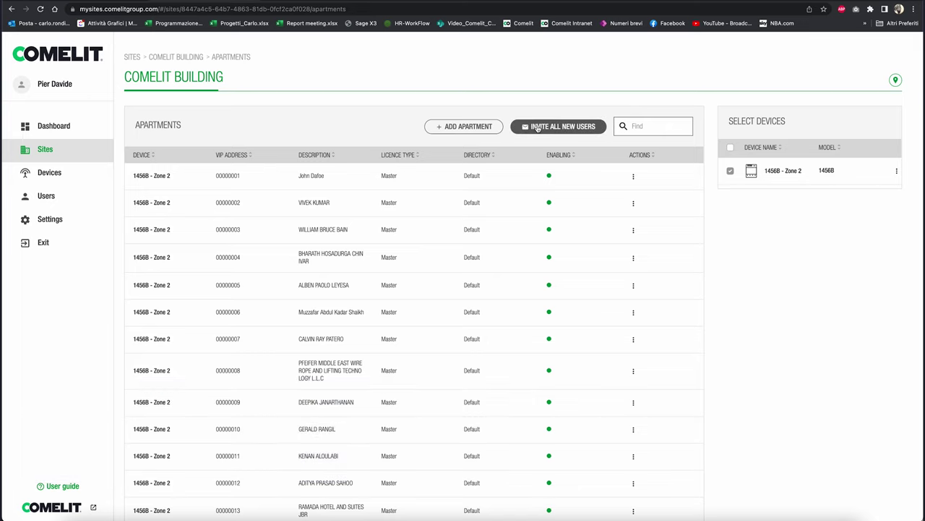
pyautogui.click(537, 126)
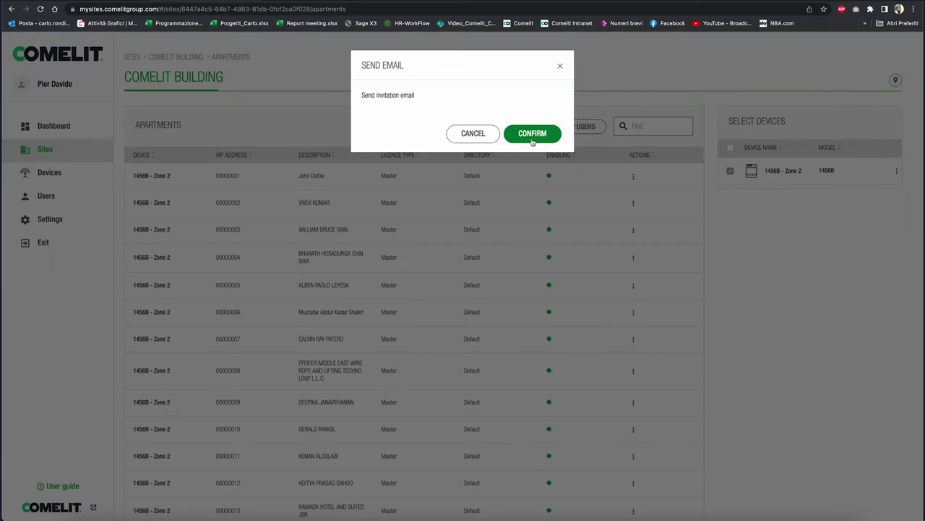
pyautogui.click(532, 137)
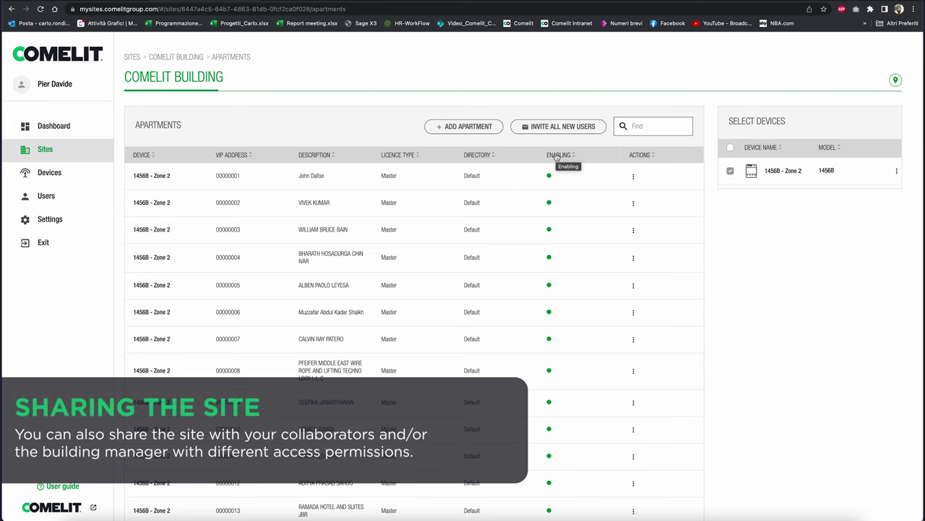
# Step: Share Comelit Building with the recipient's e-mail as Building manager additional user, then return to Sites
pyautogui.click(51, 152)
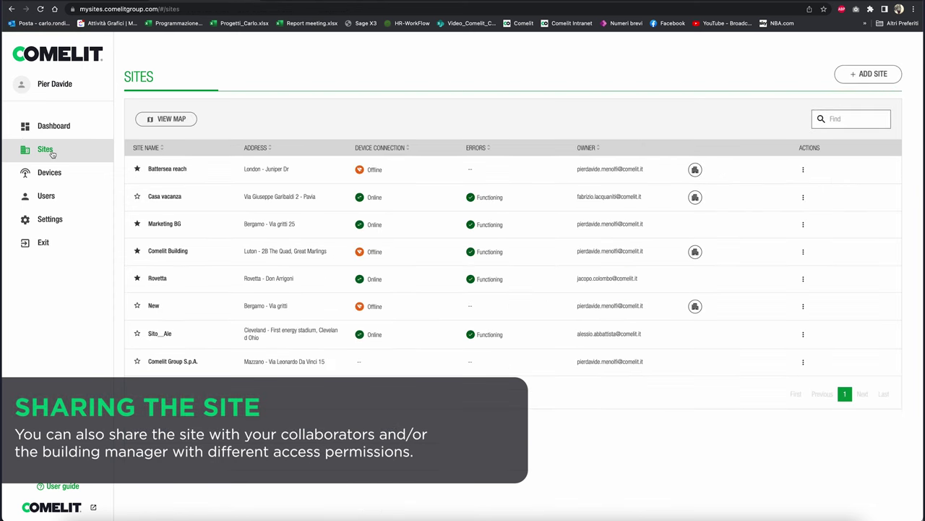
pyautogui.click(804, 253)
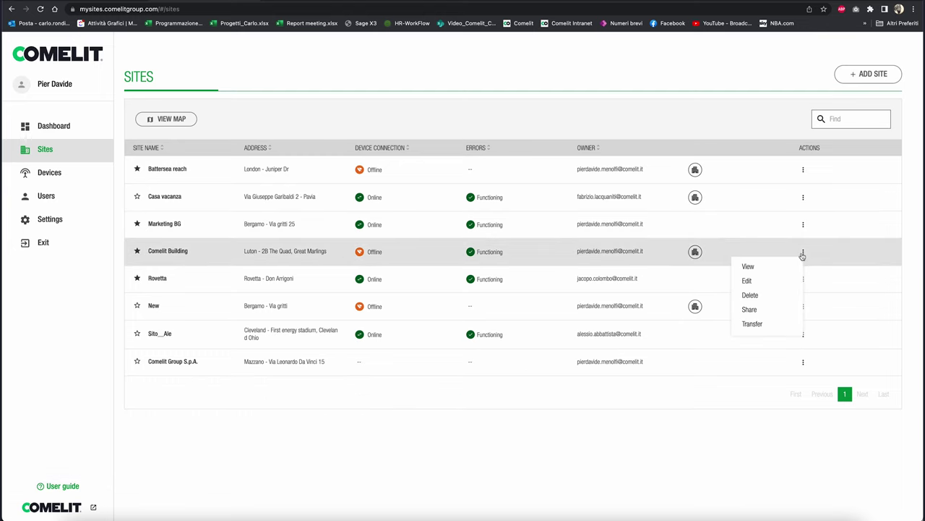
pyautogui.click(746, 313)
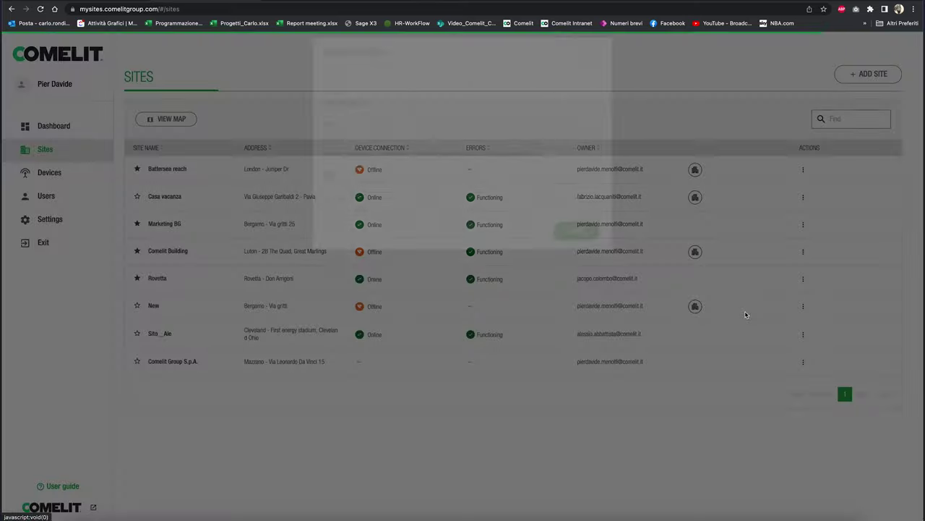
pyautogui.click(361, 154)
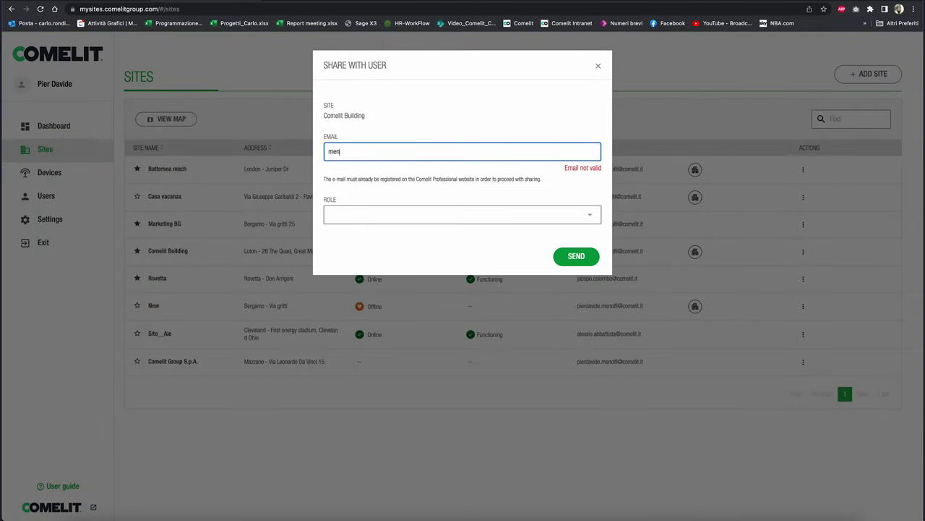
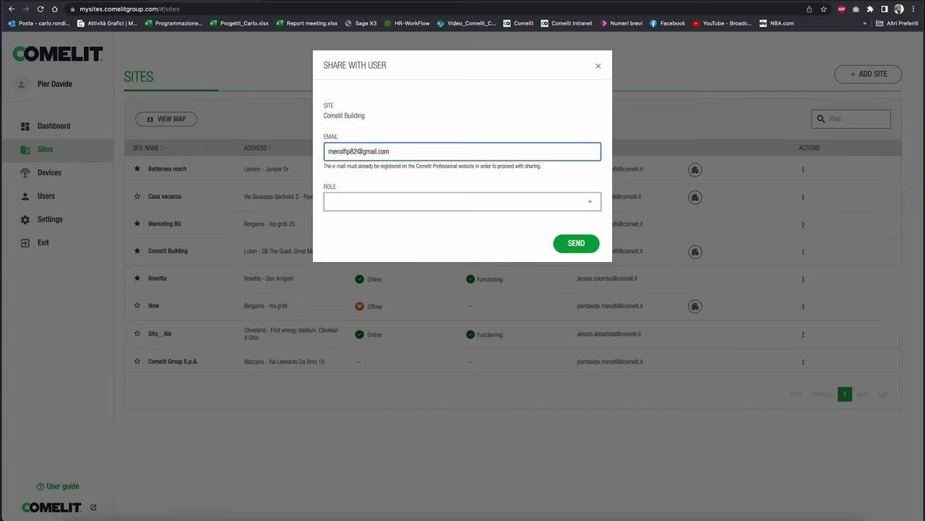
pyautogui.click(591, 203)
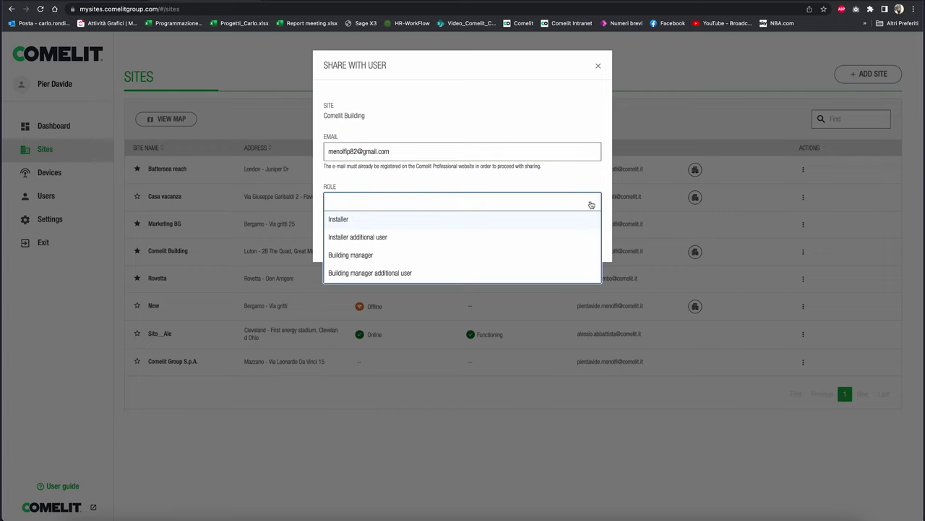
pyautogui.click(388, 273)
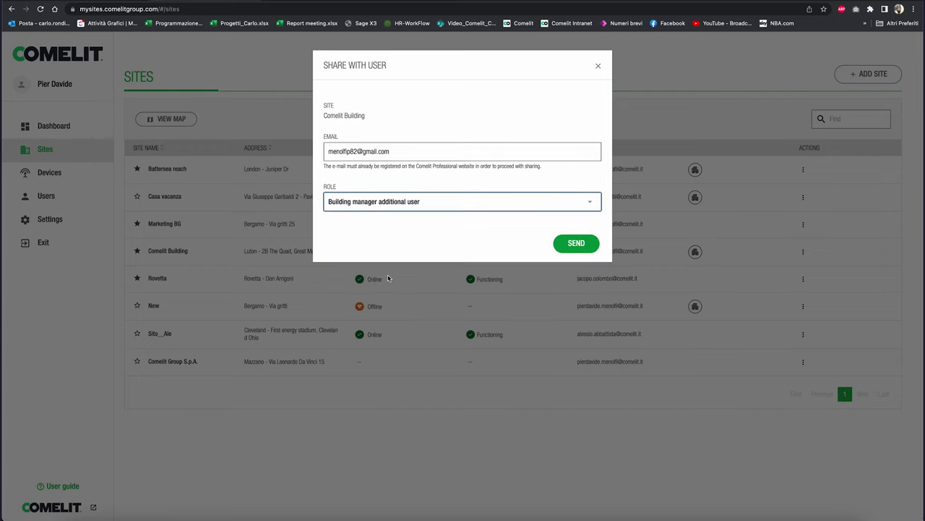
pyautogui.click(575, 245)
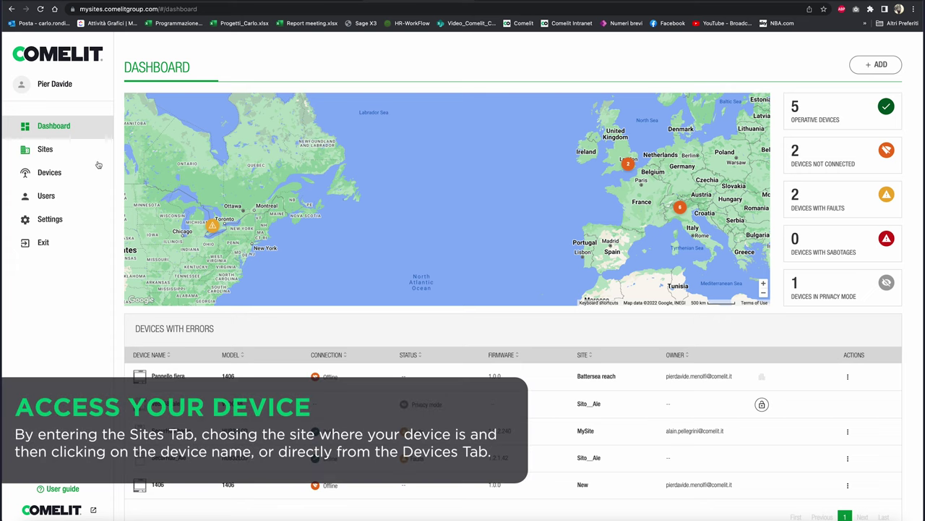
pyautogui.click(59, 156)
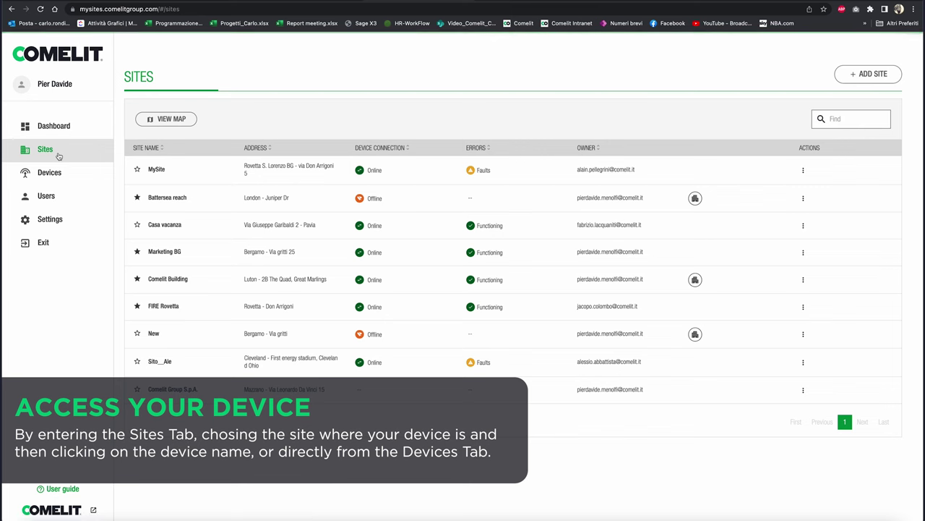
# Step: Open MySite's SecurHUB home device and browse notification pages 2, 3 and back to 1
pyautogui.click(156, 170)
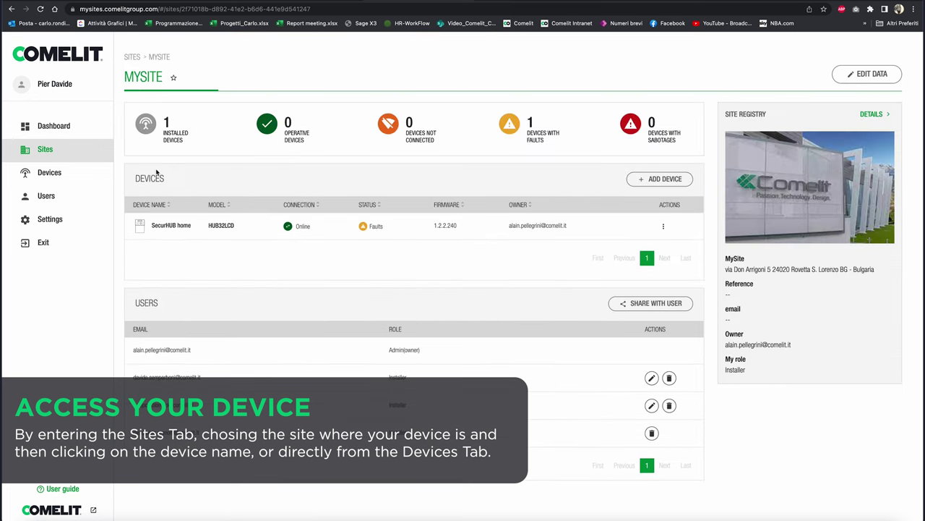
pyautogui.click(172, 226)
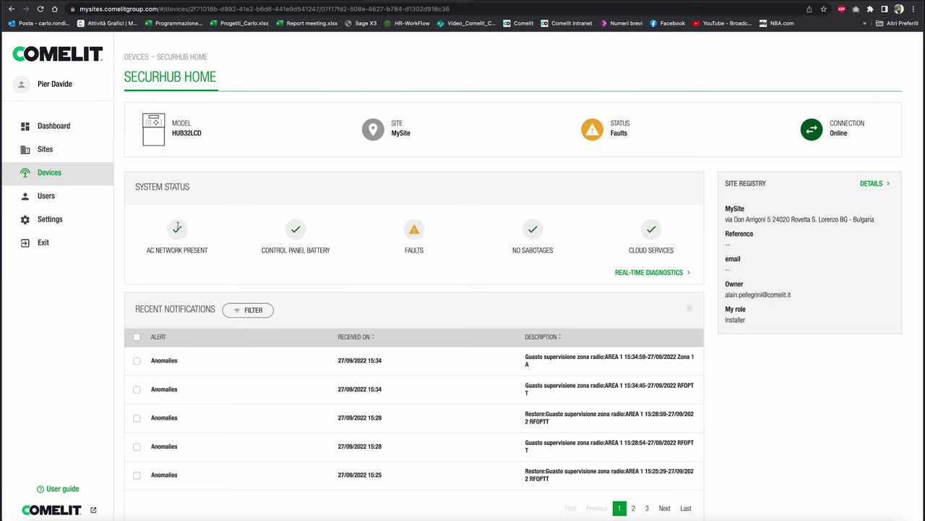
pyautogui.scroll(-3, 444, 382)
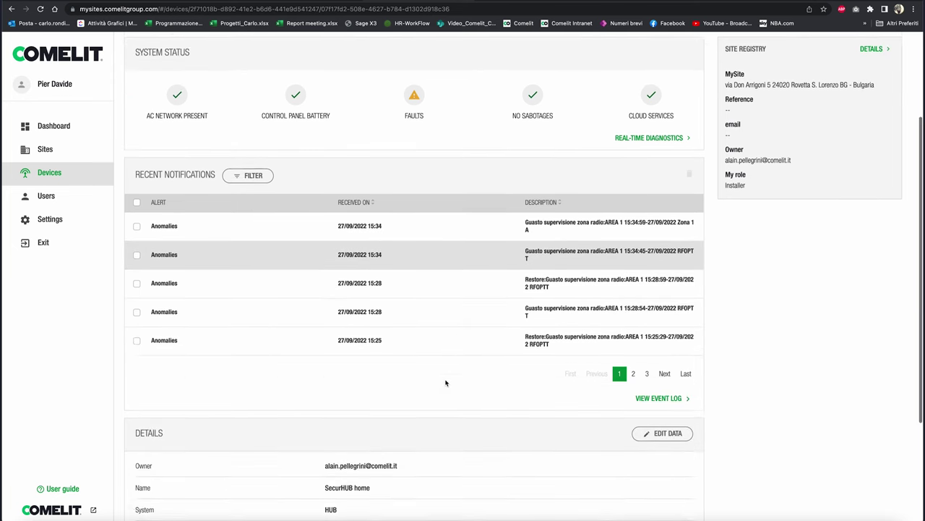
pyautogui.scroll(-2, 446, 383)
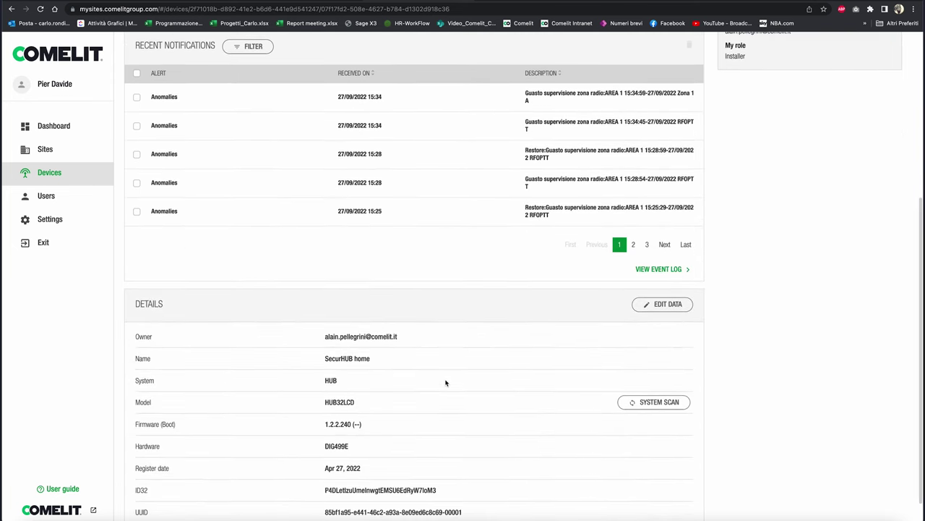
pyautogui.click(634, 245)
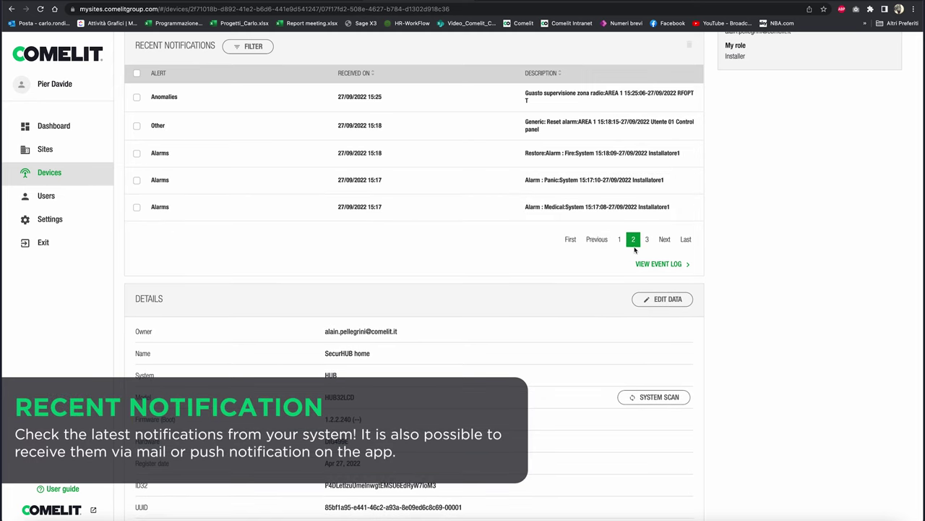
pyautogui.click(648, 241)
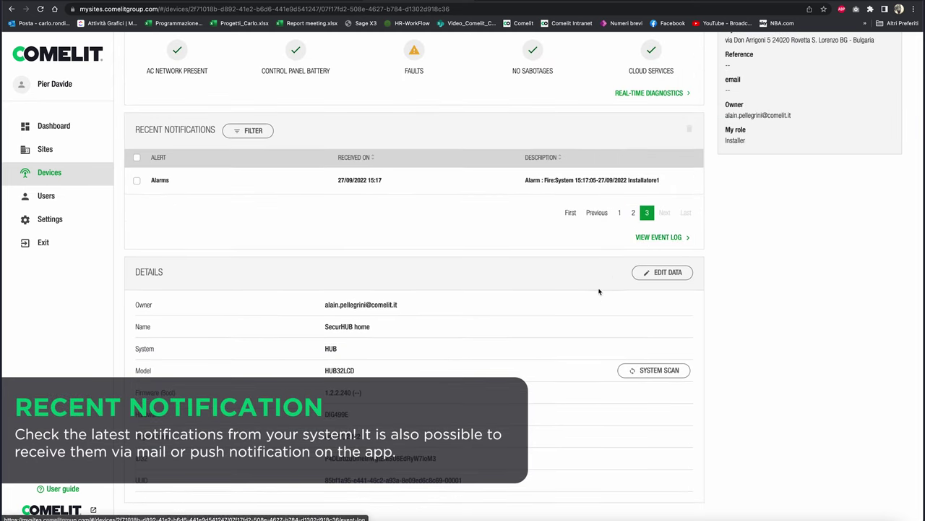
pyautogui.click(619, 213)
pyautogui.scroll(-3, 526, 382)
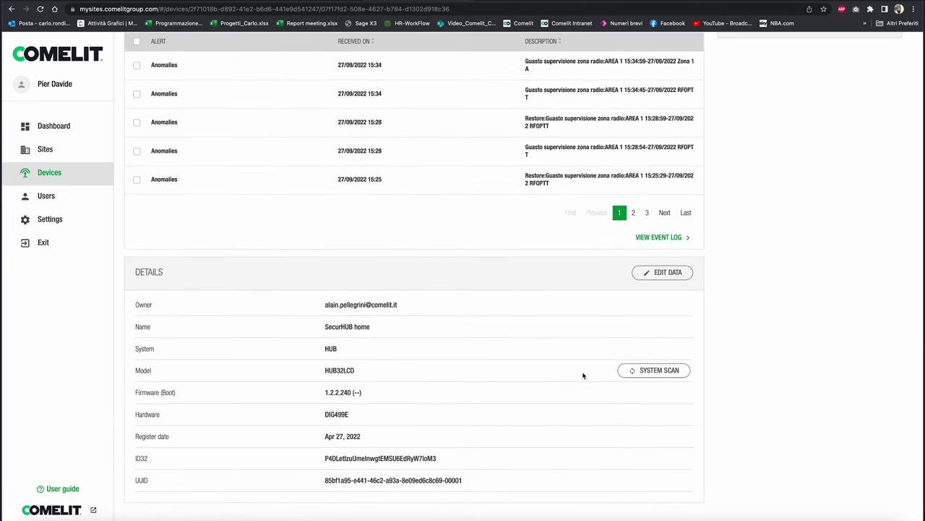
pyautogui.click(631, 371)
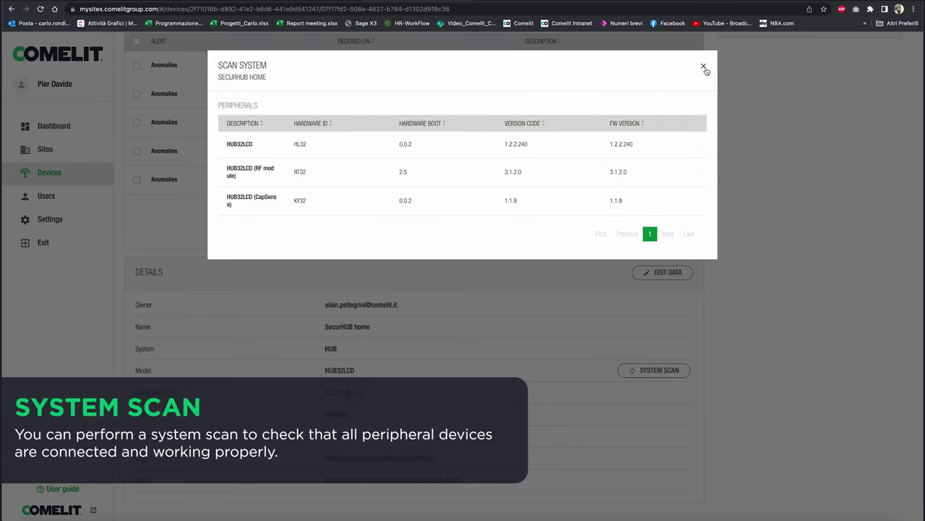
pyautogui.click(703, 67)
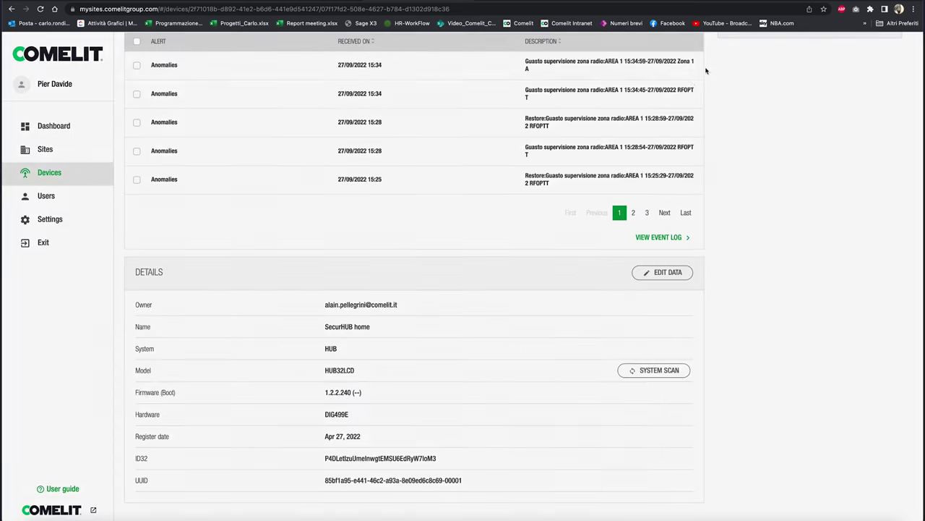
pyautogui.scroll(5, 657, 96)
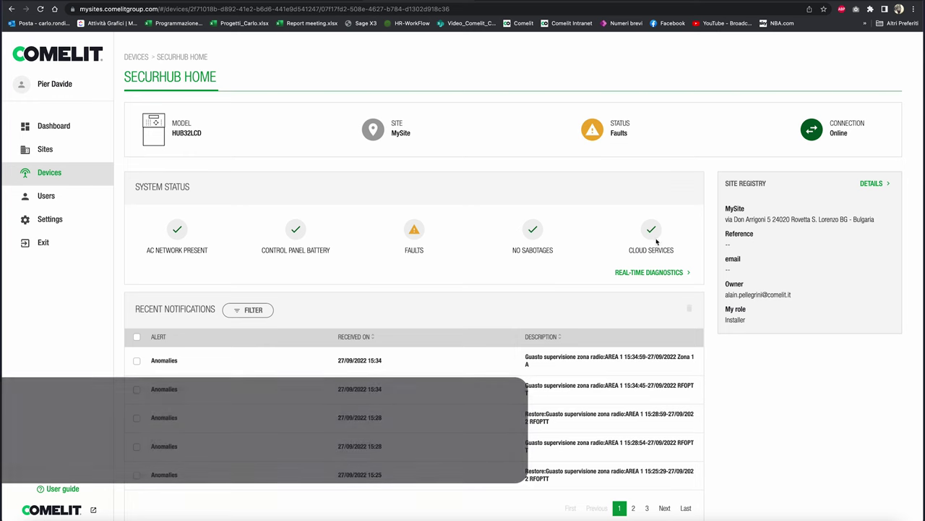
# Step: Unlock SecurHub Home real-time diagnostics and filter Zones faults to active ones, leaving Zones rx monitoring
pyautogui.click(651, 273)
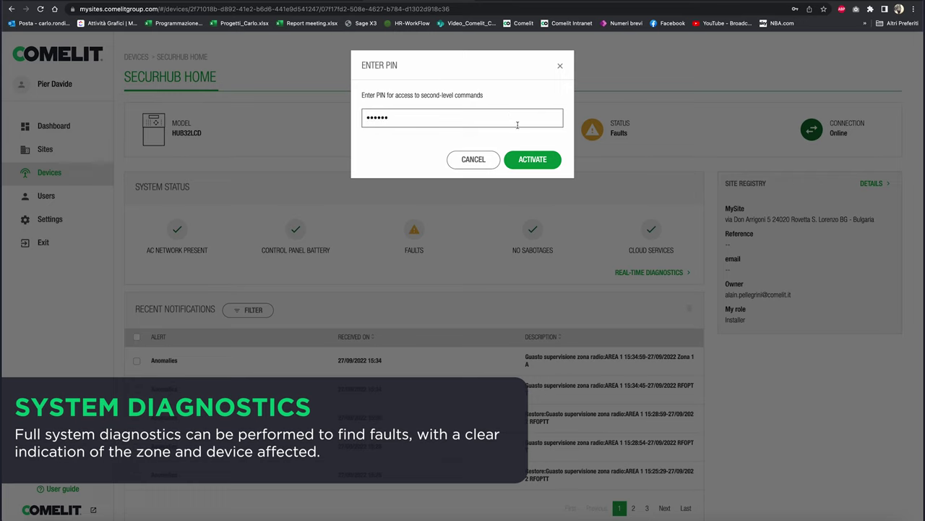
pyautogui.click(539, 160)
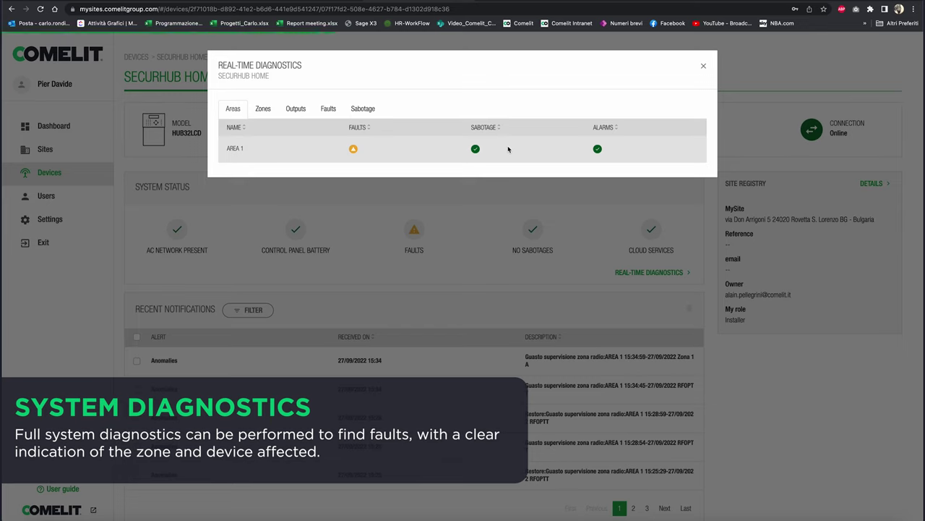
pyautogui.click(262, 112)
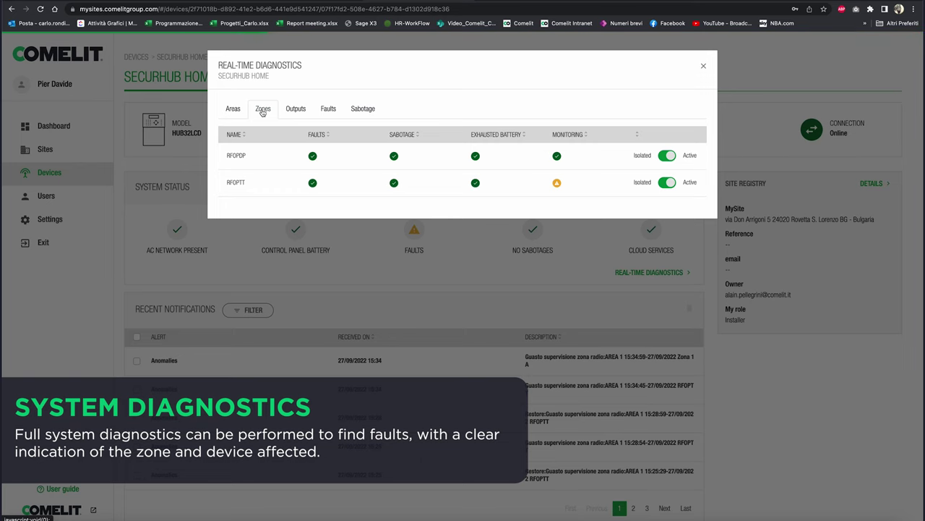
pyautogui.click(329, 109)
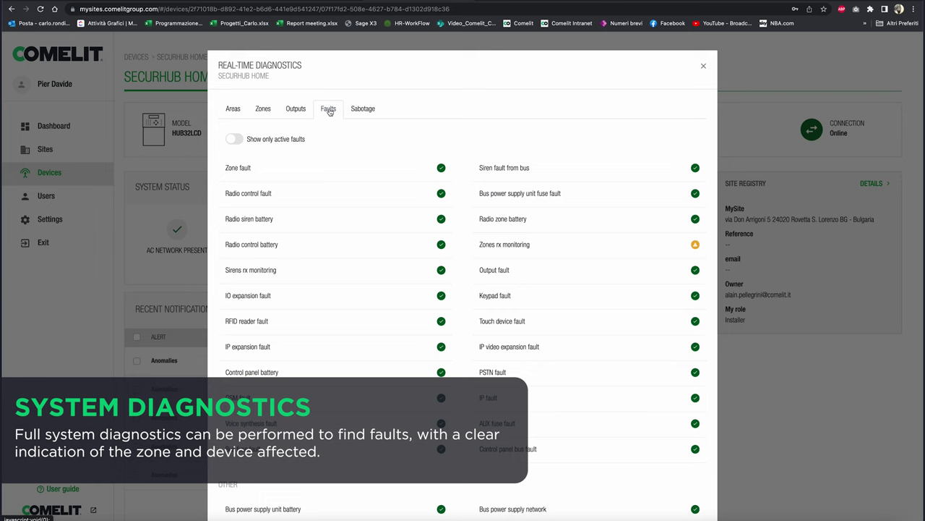
pyautogui.click(234, 140)
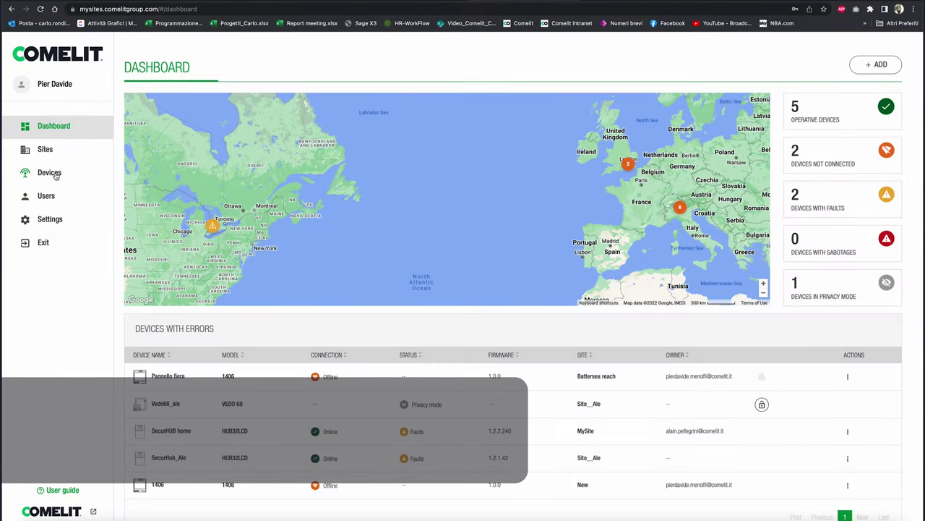
# Step: Unlock Fire Alarm Panel 41CPE118 Headquarters diagnostics with the access PIN and show Devices status
pyautogui.click(56, 175)
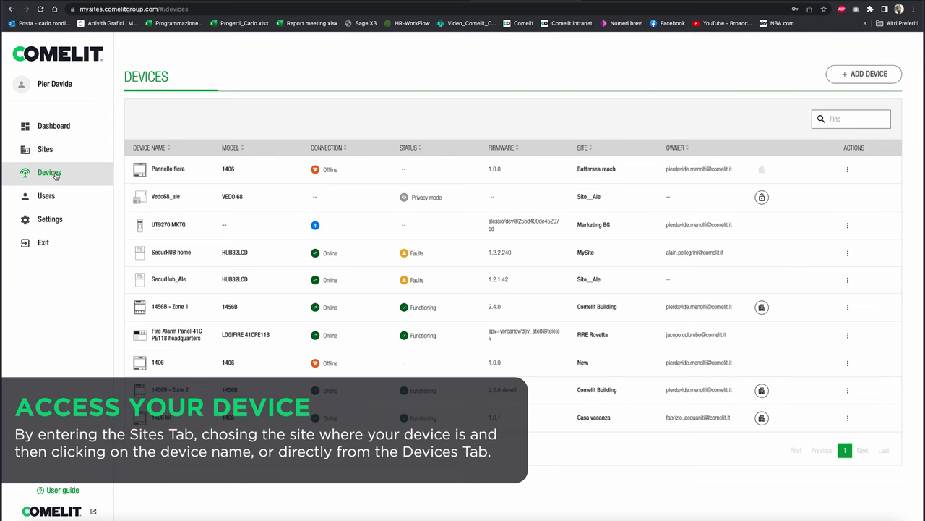
pyautogui.click(180, 337)
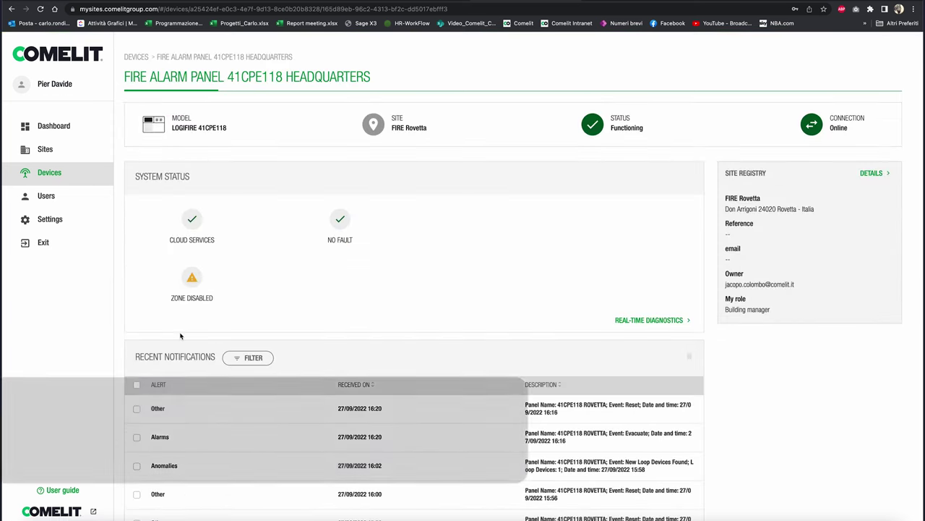
pyautogui.click(625, 321)
pyautogui.click(532, 123)
pyautogui.write('••••')
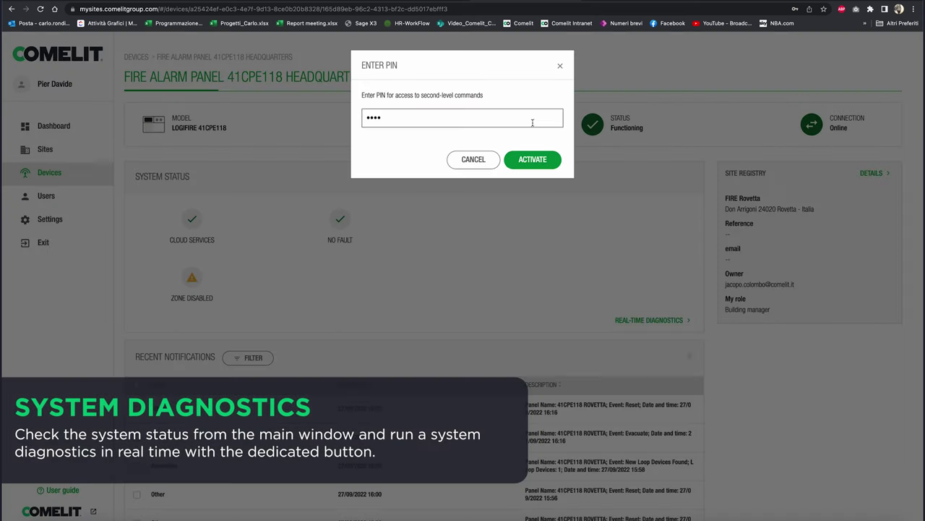
pyautogui.click(532, 160)
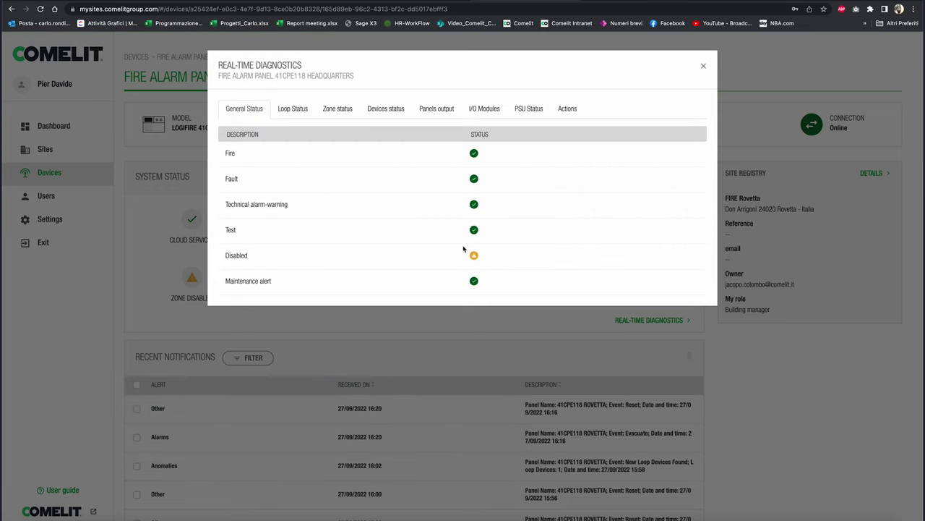
pyautogui.click(384, 109)
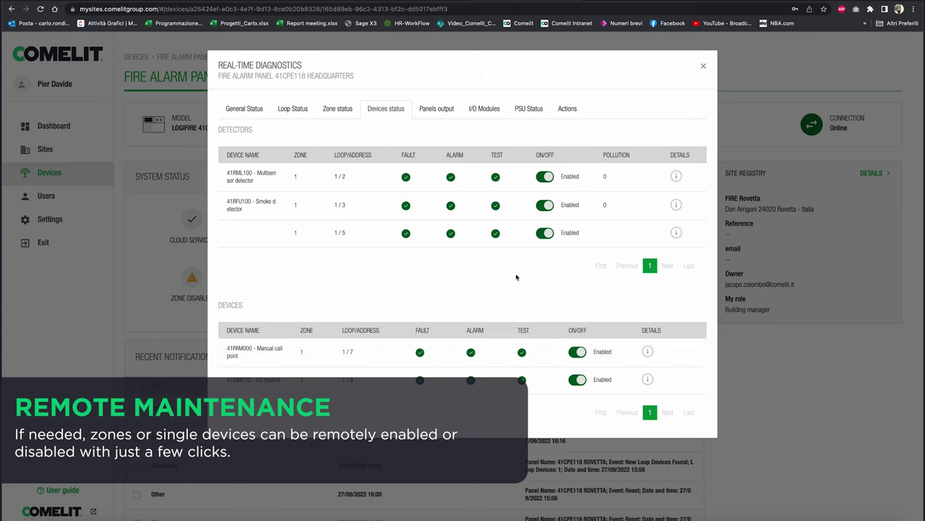
# Step: Enable the Entrance zone of Fire Alarm Panel 41CPE118, then confirm General Status shows all clear
pyautogui.click(348, 116)
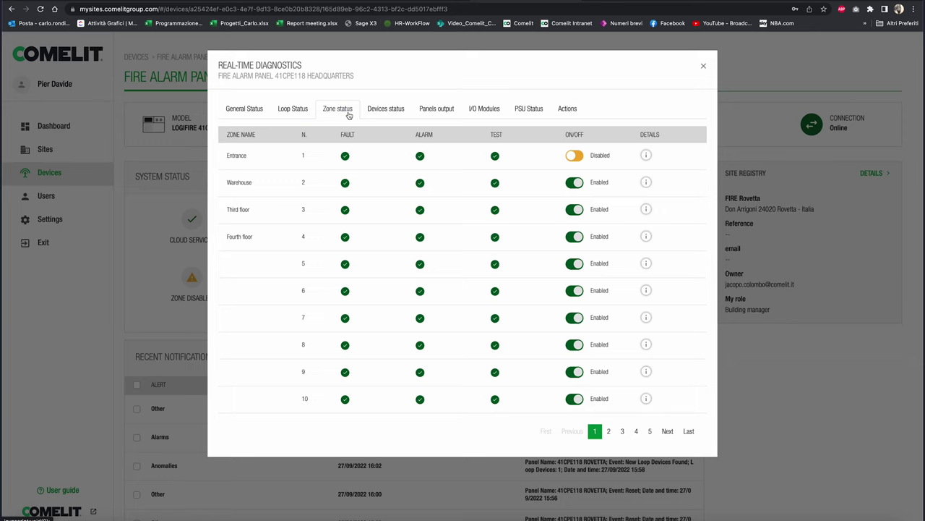
pyautogui.click(575, 156)
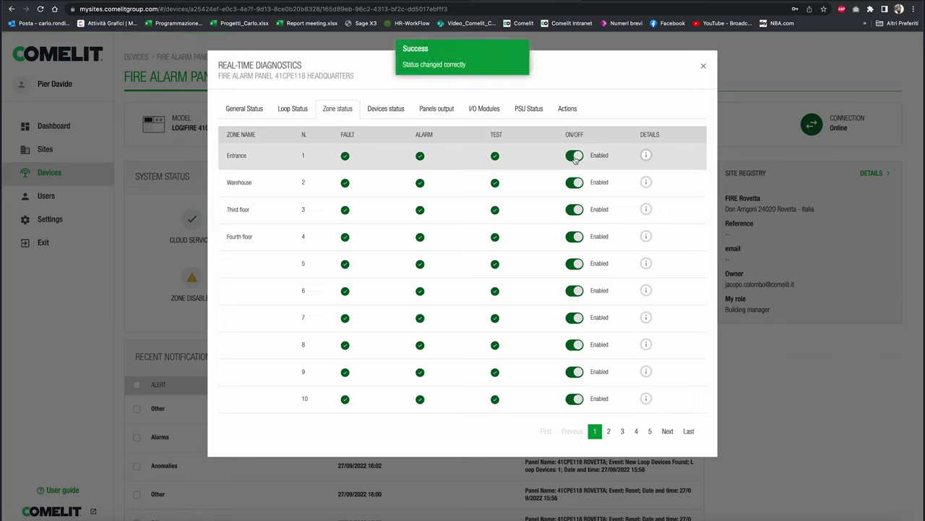
pyautogui.click(647, 156)
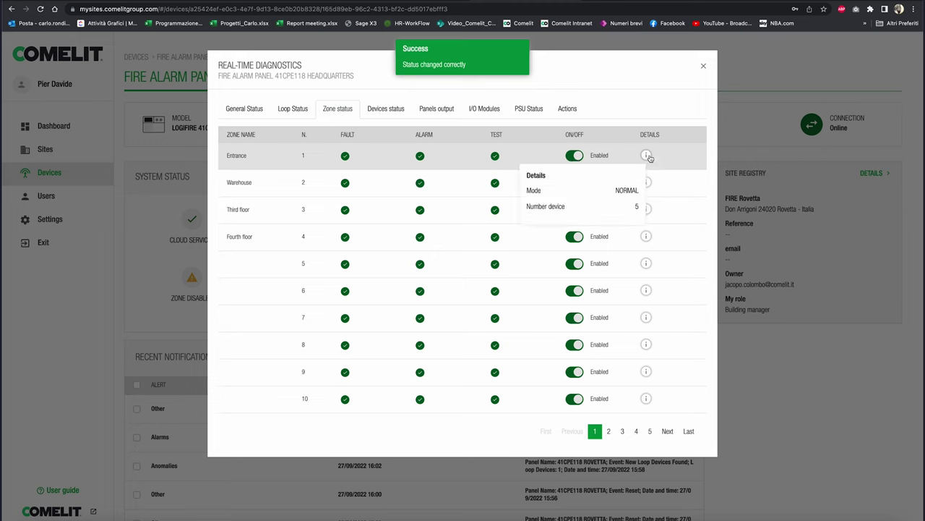
pyautogui.click(257, 115)
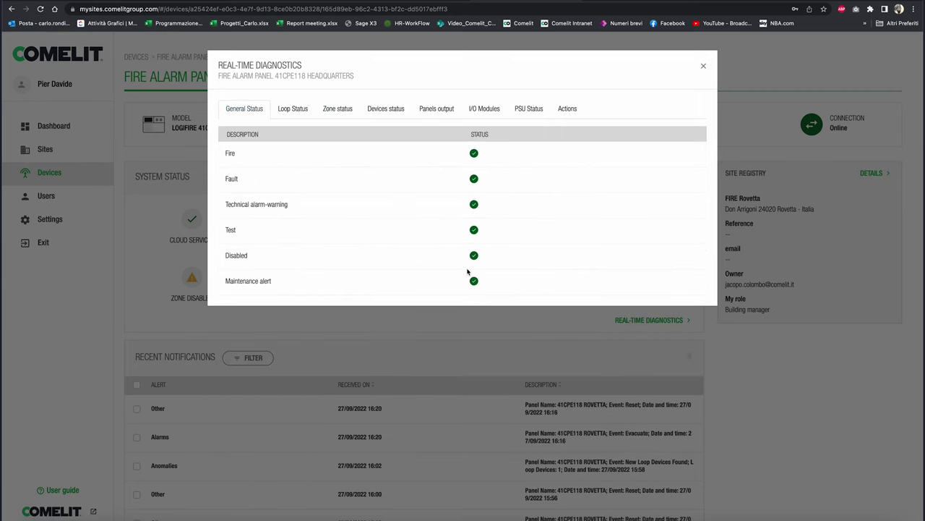
# Step: Run and confirm an EVAC on panel 41CPE118, then verify General Status shows Fire and a technical warning
pyautogui.click(569, 111)
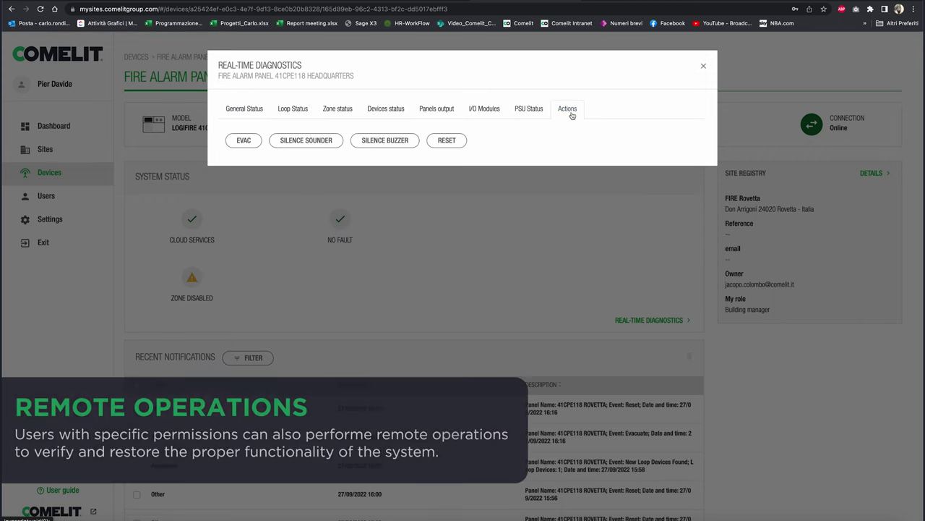
pyautogui.click(253, 141)
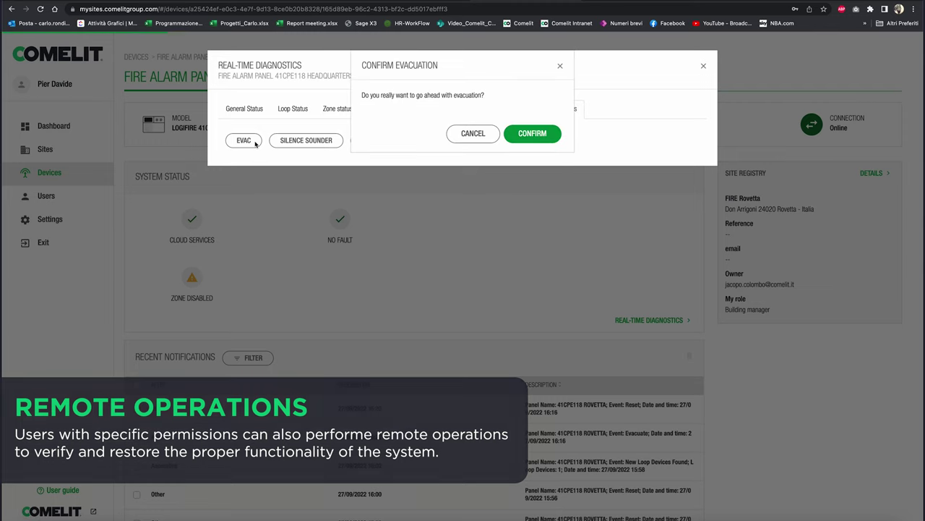
pyautogui.click(533, 135)
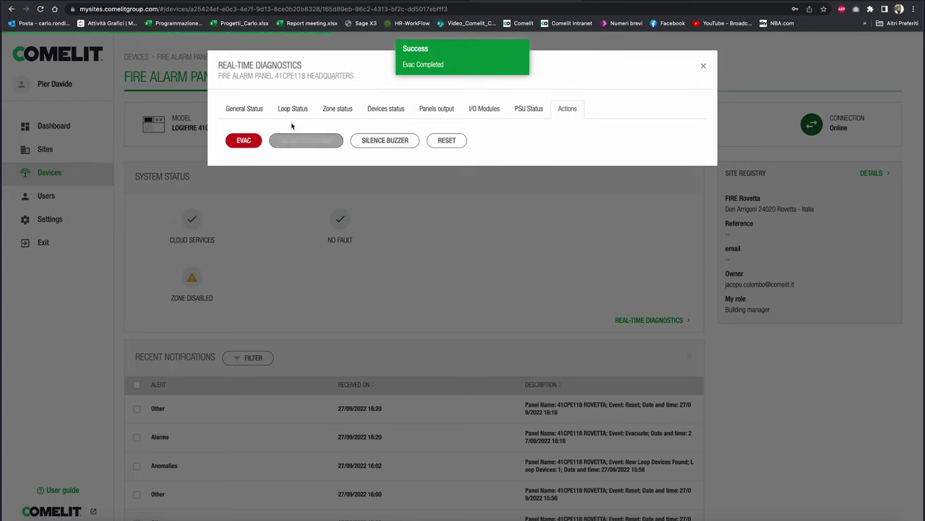
pyautogui.click(258, 114)
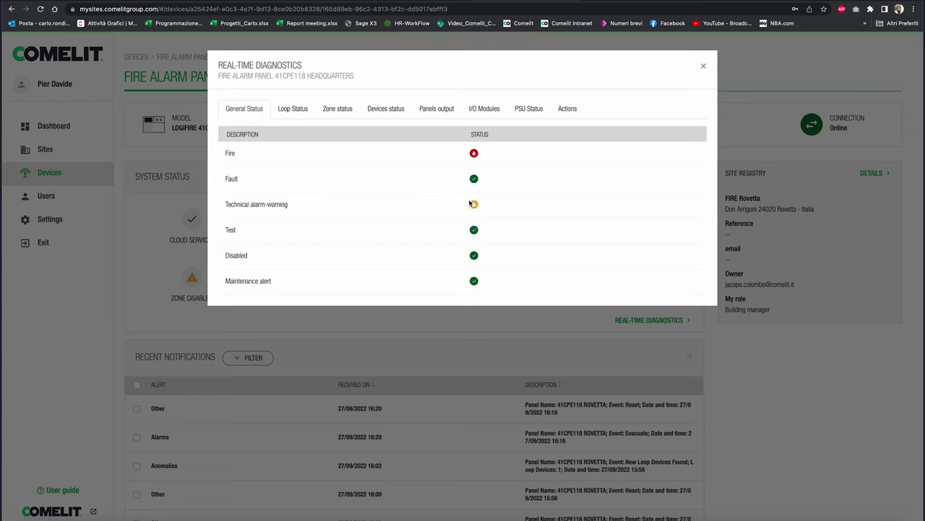
# Step: Reset panel 41CPE118, verify General Status is all clear, and close Real-Time Diagnostics
pyautogui.click(565, 113)
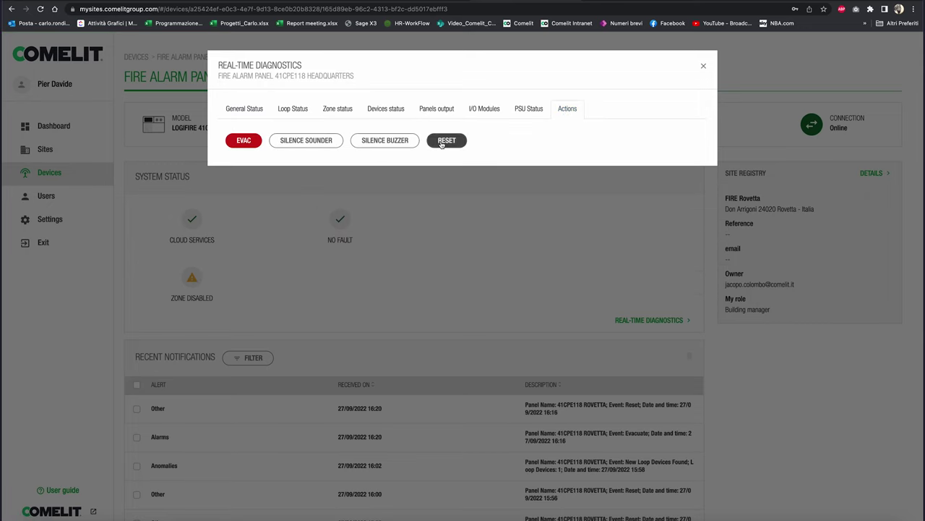
pyautogui.click(442, 141)
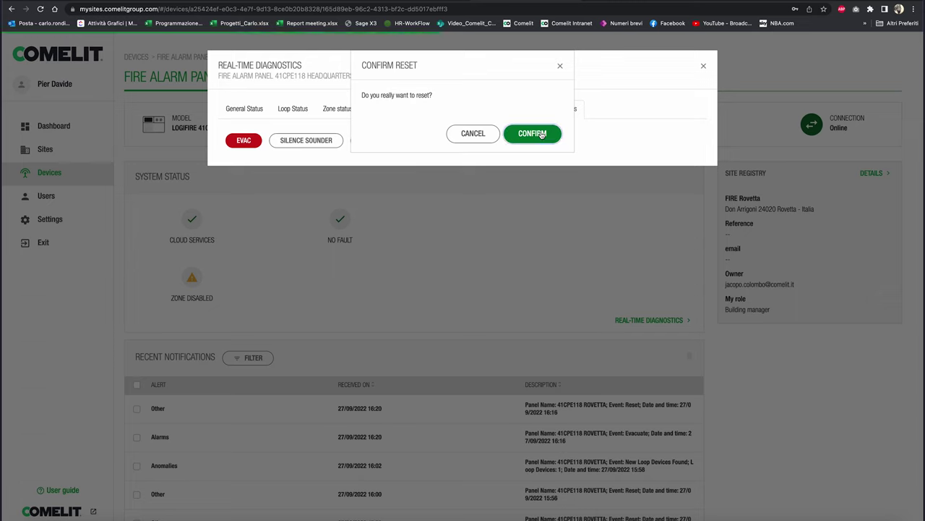
pyautogui.click(542, 134)
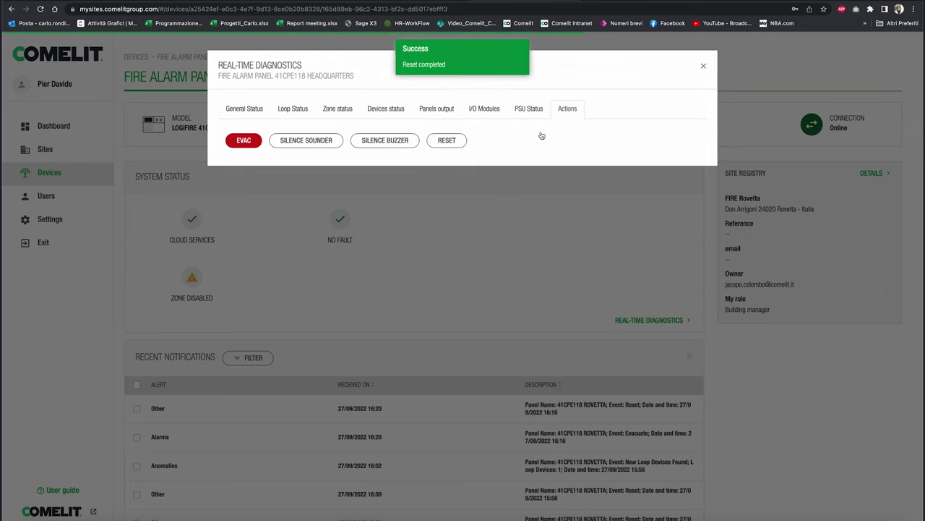
pyautogui.click(250, 110)
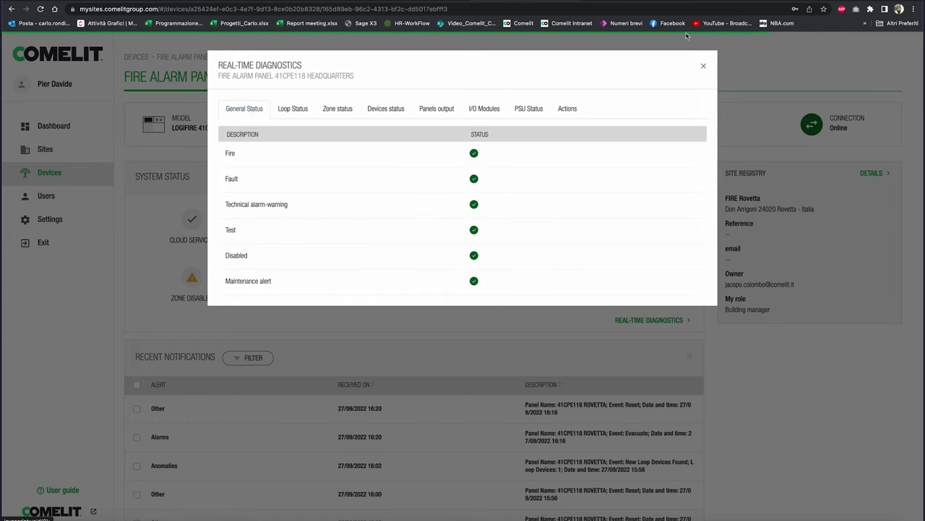
pyautogui.click(704, 66)
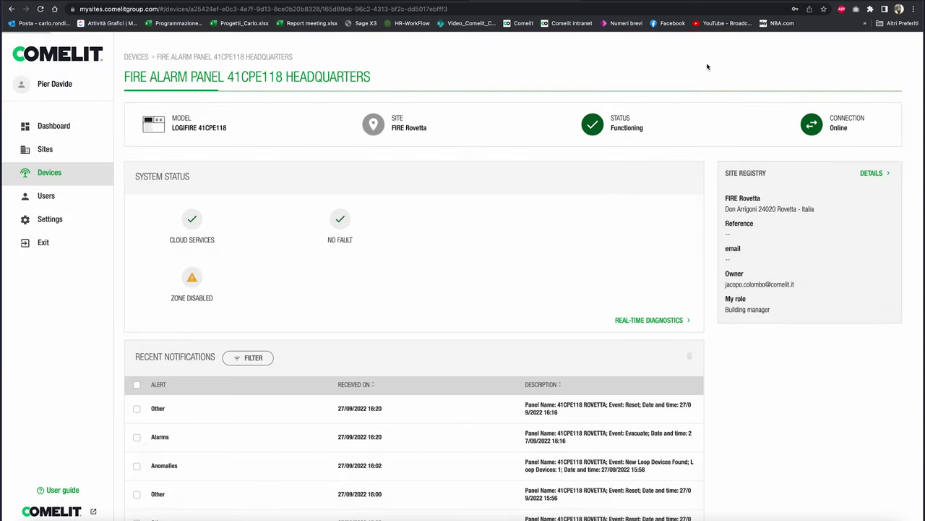